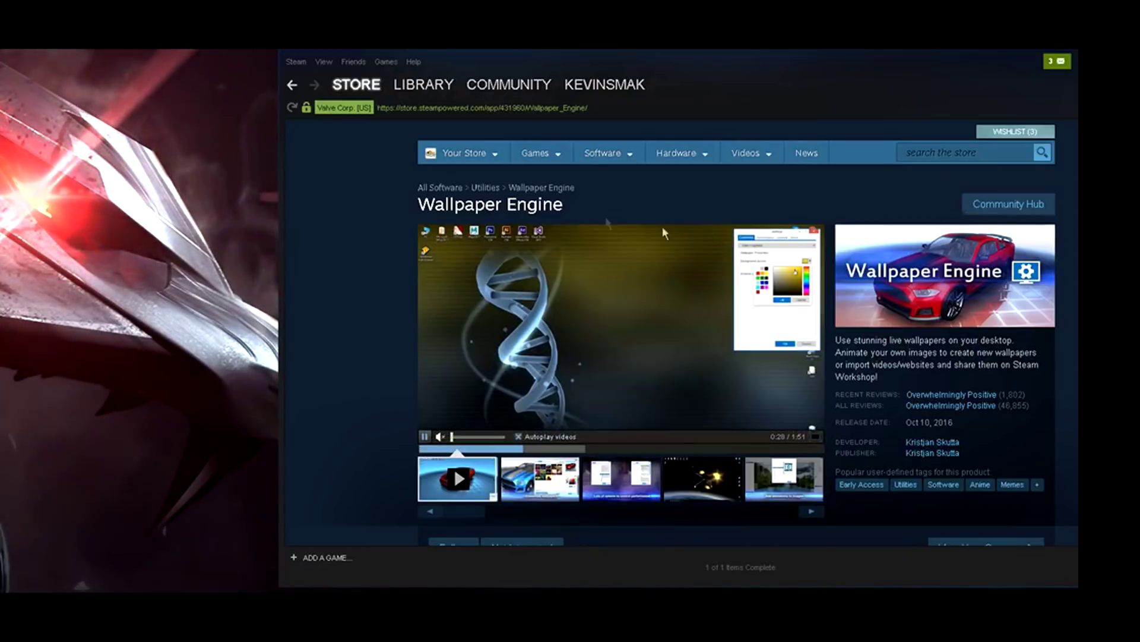
# - Scroll the Wallpaper Engine store page down to the In Library banner and back up
pyautogui.scroll(-1, 659, 218)
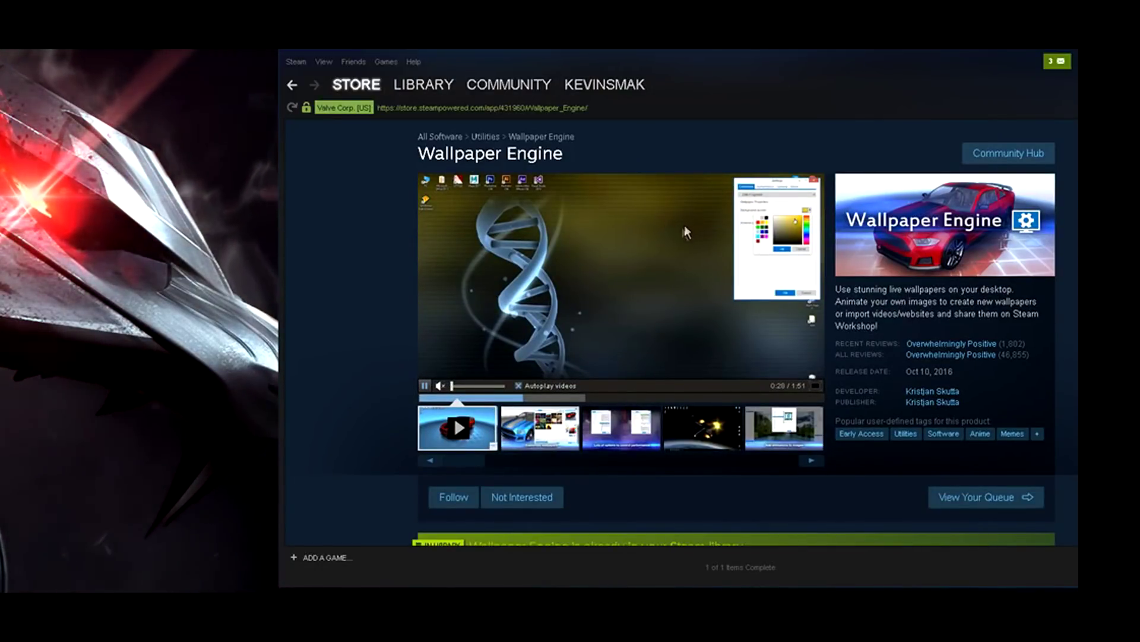
pyautogui.scroll(-1, 684, 350)
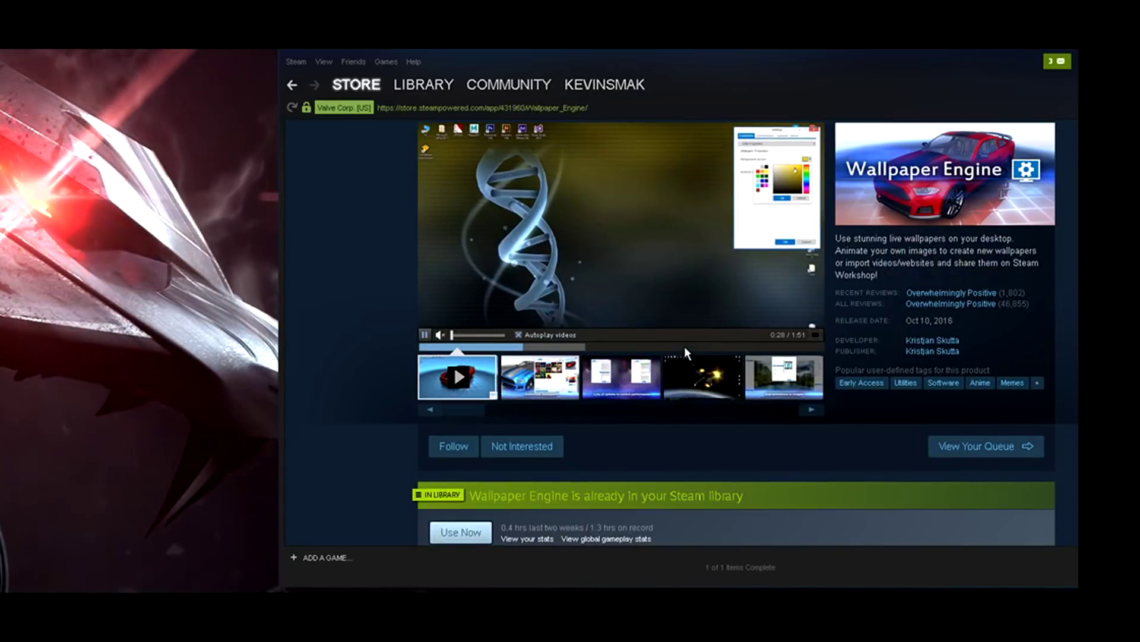
pyautogui.scroll(2, 685, 351)
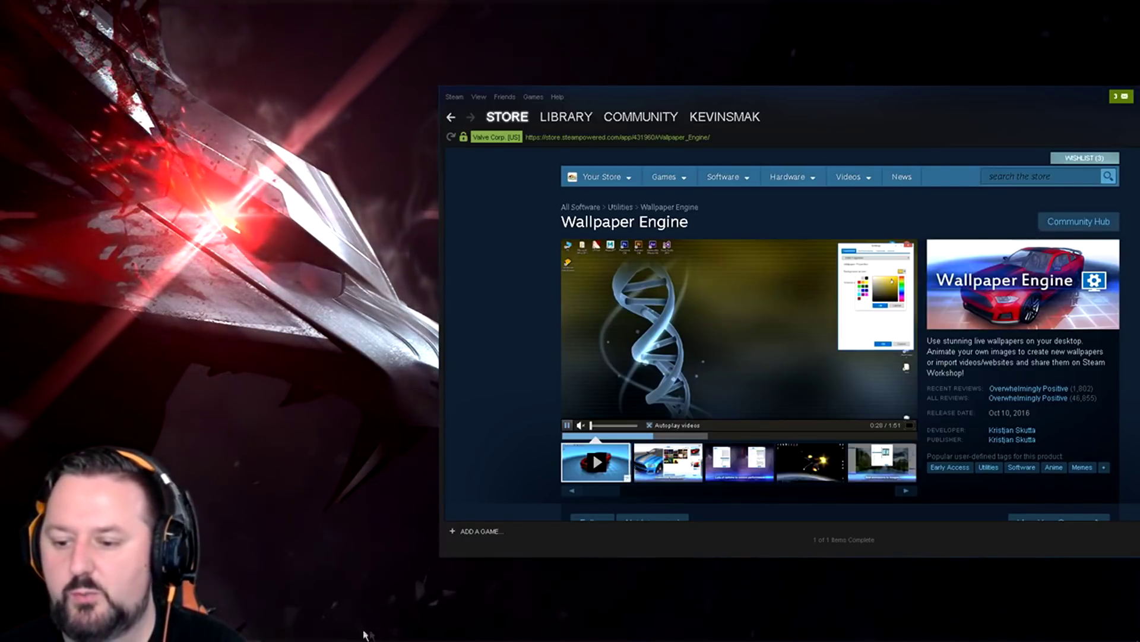
# - Minimize the Steam store window and make the wallpaper browser window shorter
pyautogui.moveTo(365, 641)
pyautogui.click(245, 631)
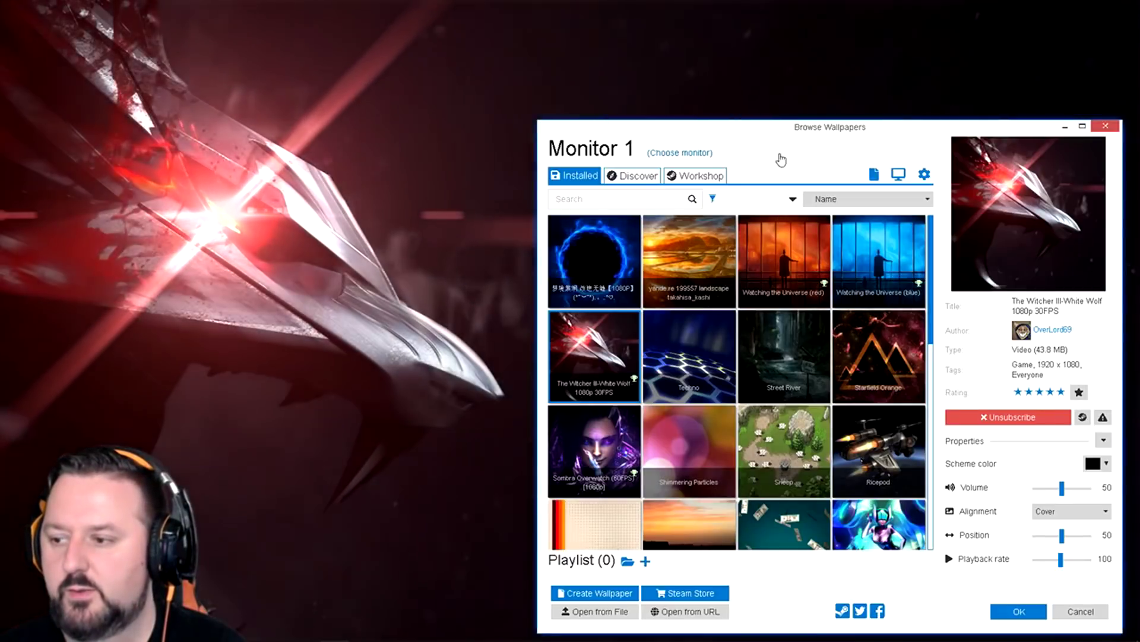
pyautogui.moveTo(756, 122); pyautogui.dragTo(757, 389)
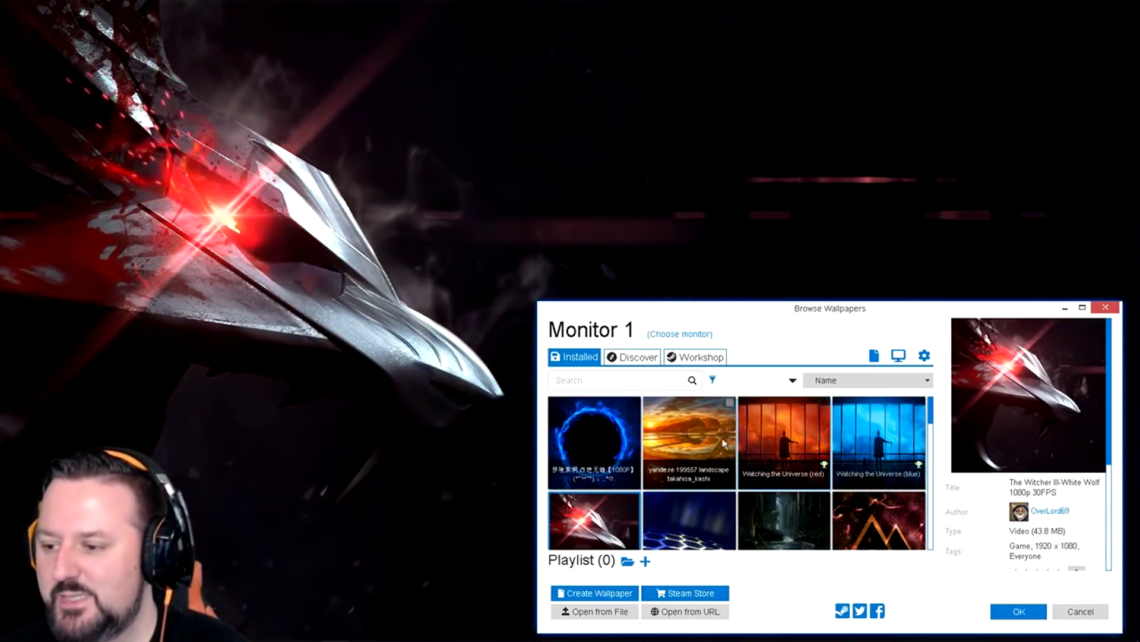
# - Apply the Techno hex-grid wallpaper and bring up its monitor layout options
pyautogui.scroll(-2, 631, 443)
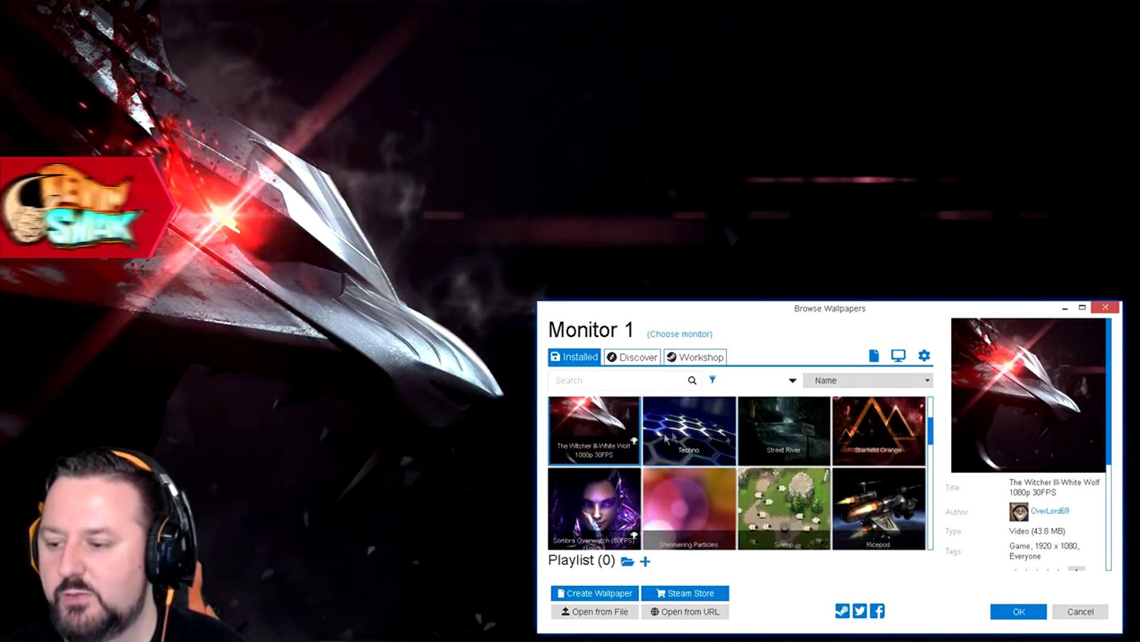
pyautogui.click(698, 420)
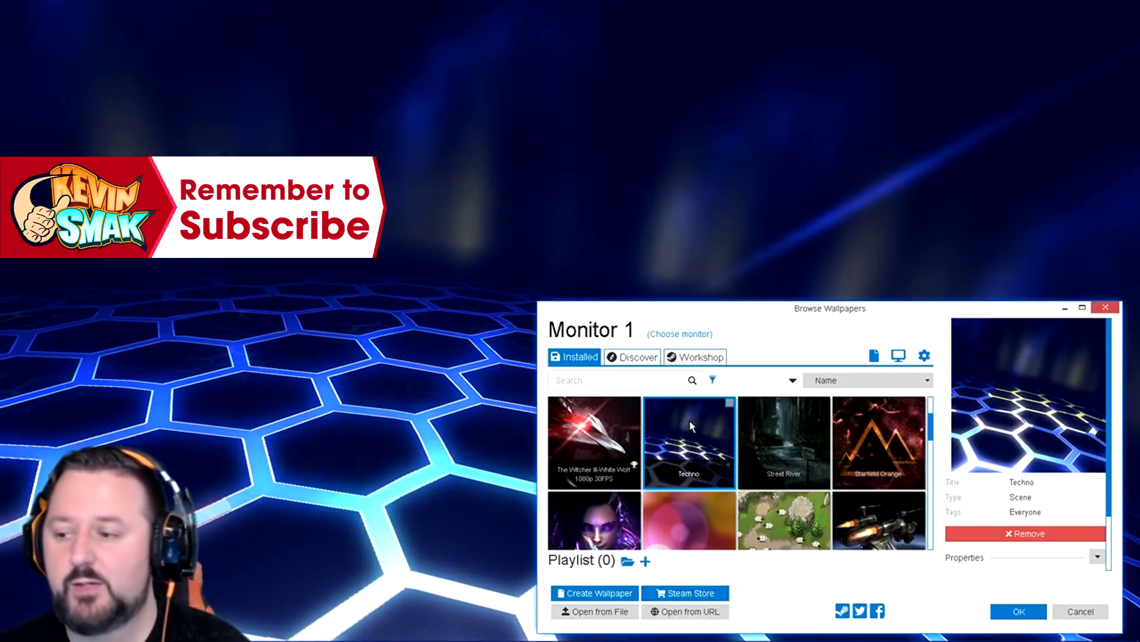
pyautogui.click(680, 335)
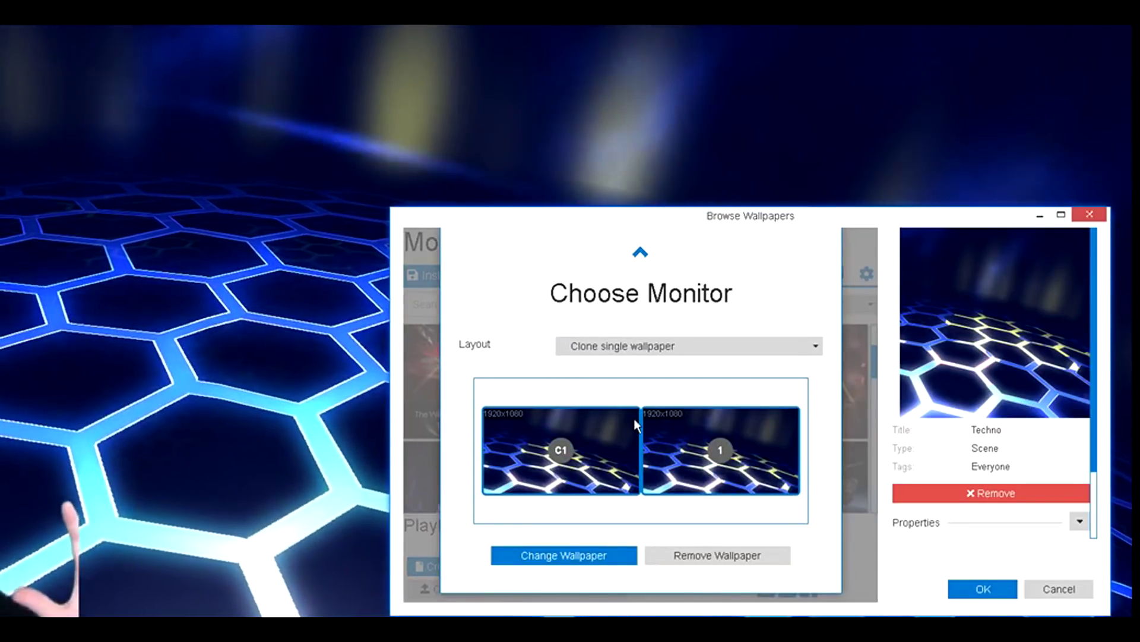
# - Expand the Layout dropdown to review the monitor layouts, keeping Clone single wallpaper
pyautogui.click(647, 350)
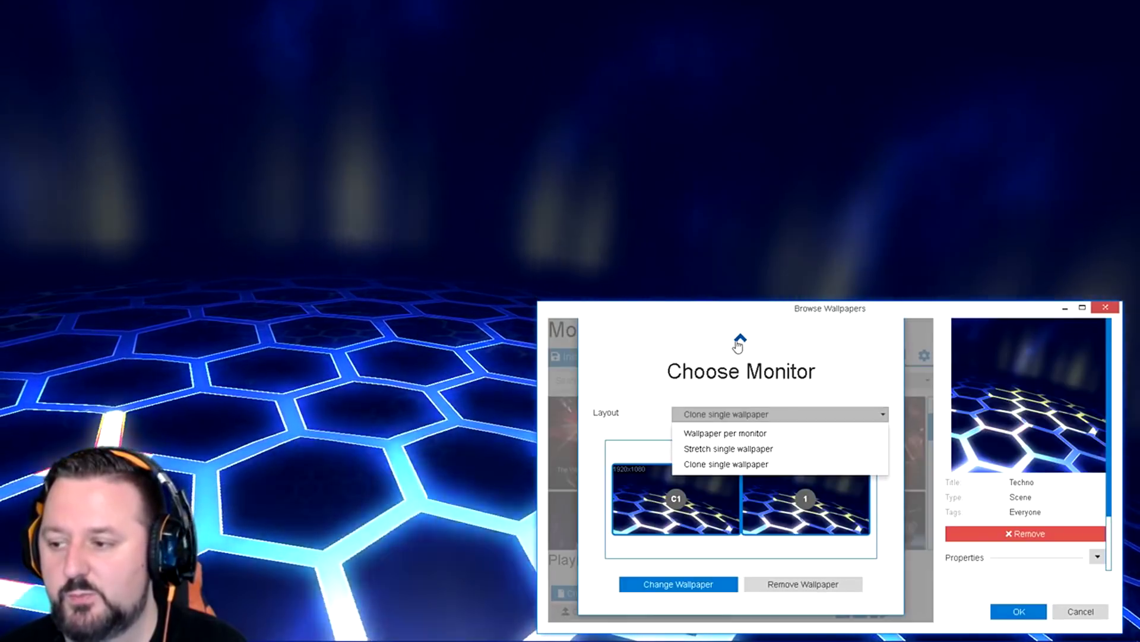
# - Return to the wallpaper grid, apply Forest River, and view it on the desktop
pyautogui.click(740, 340)
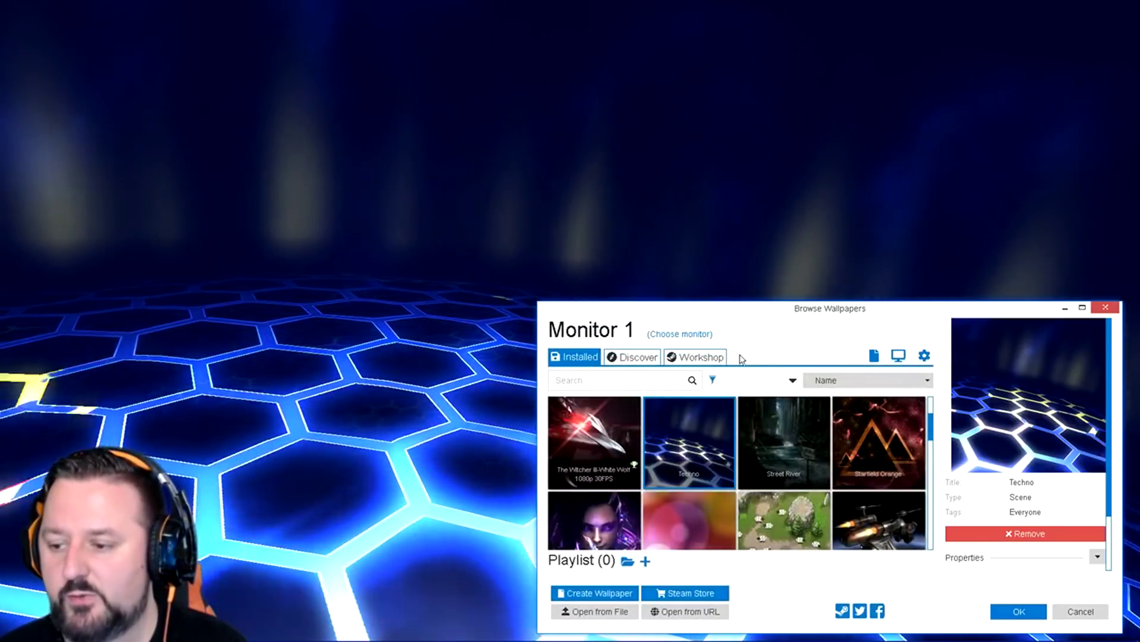
pyautogui.scroll(-5, 736, 498)
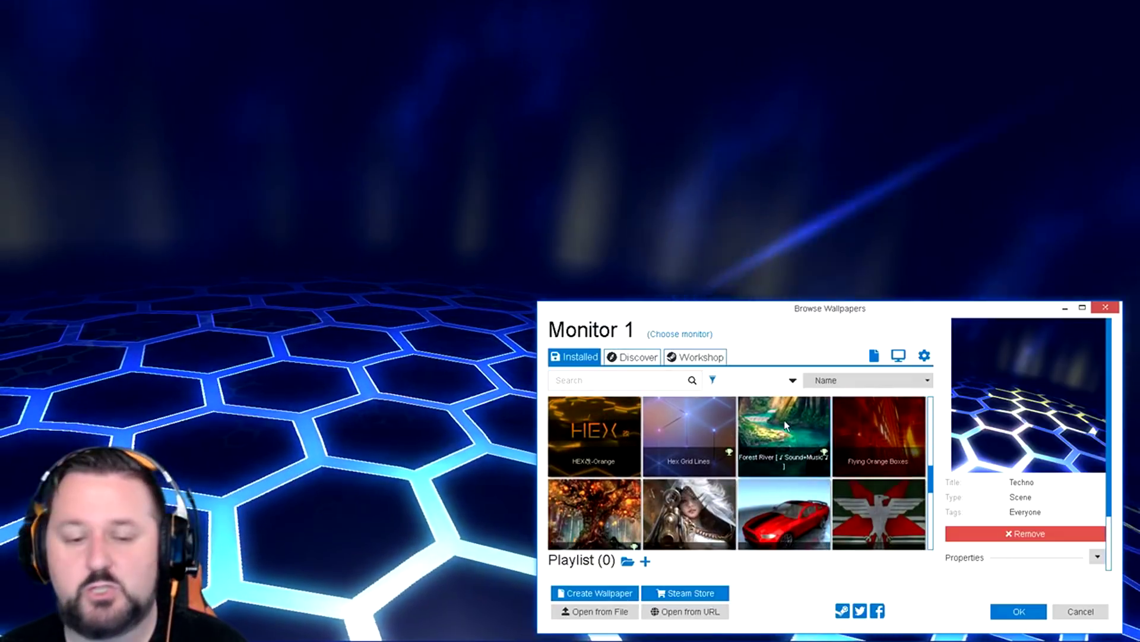
pyautogui.click(783, 421)
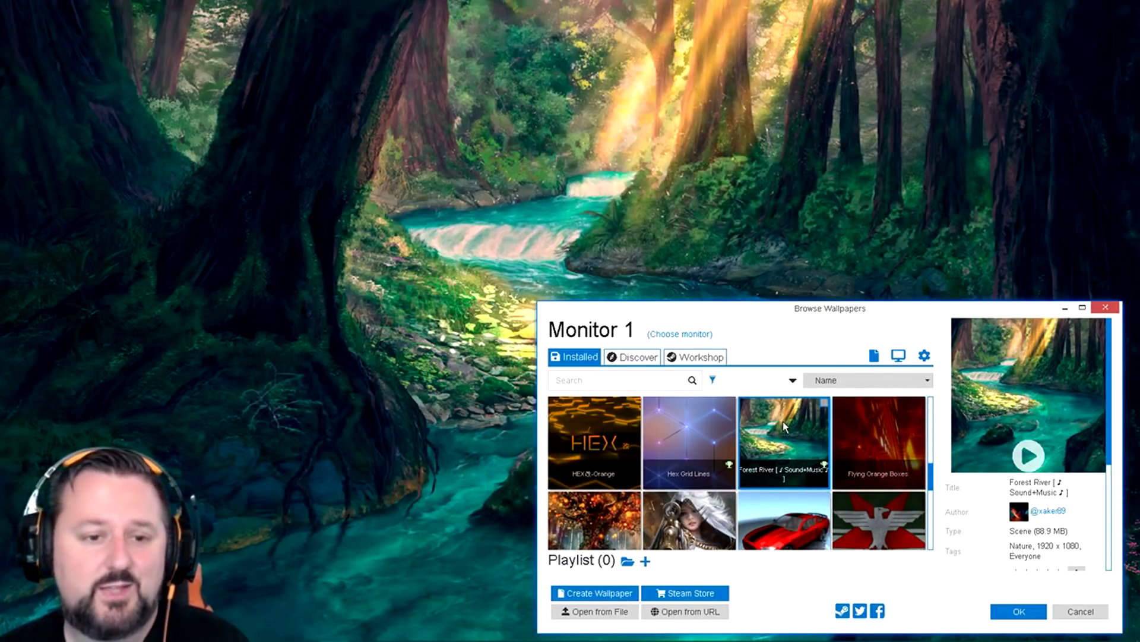
pyautogui.click(1065, 307)
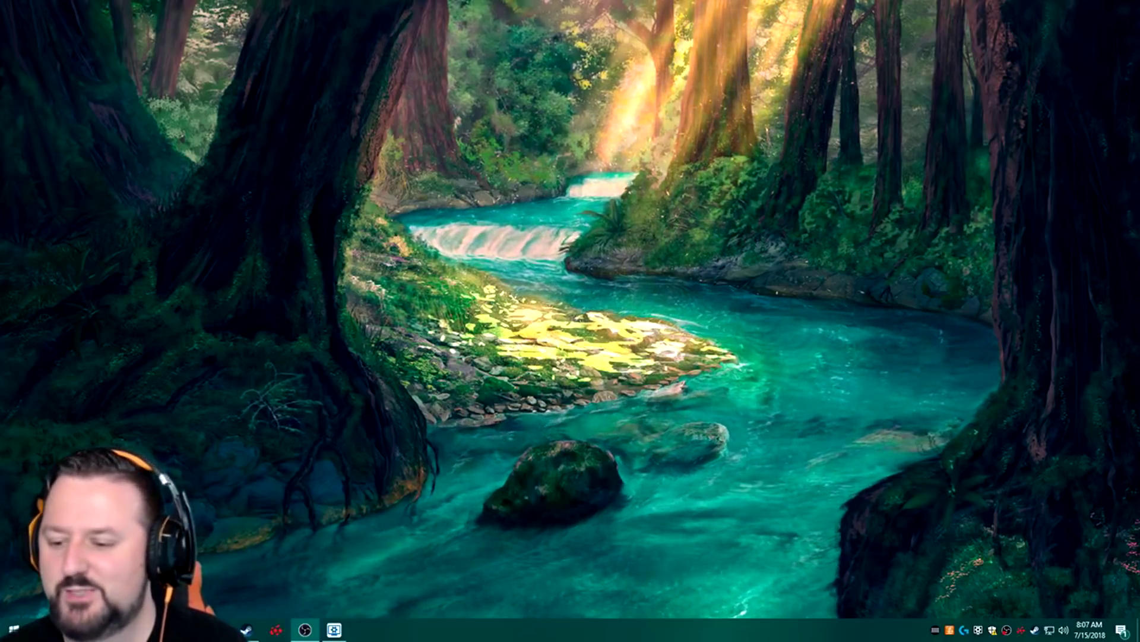
# - Apply the Fantasy / Woman wallpaper and view it on the desktop
pyautogui.click(337, 631)
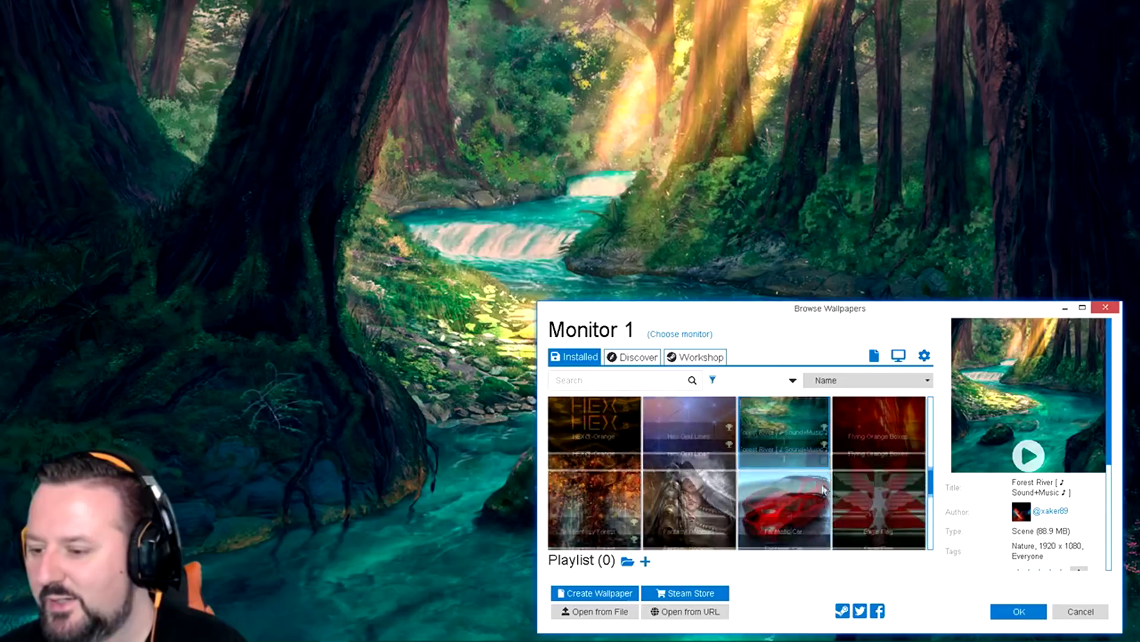
pyautogui.click(698, 432)
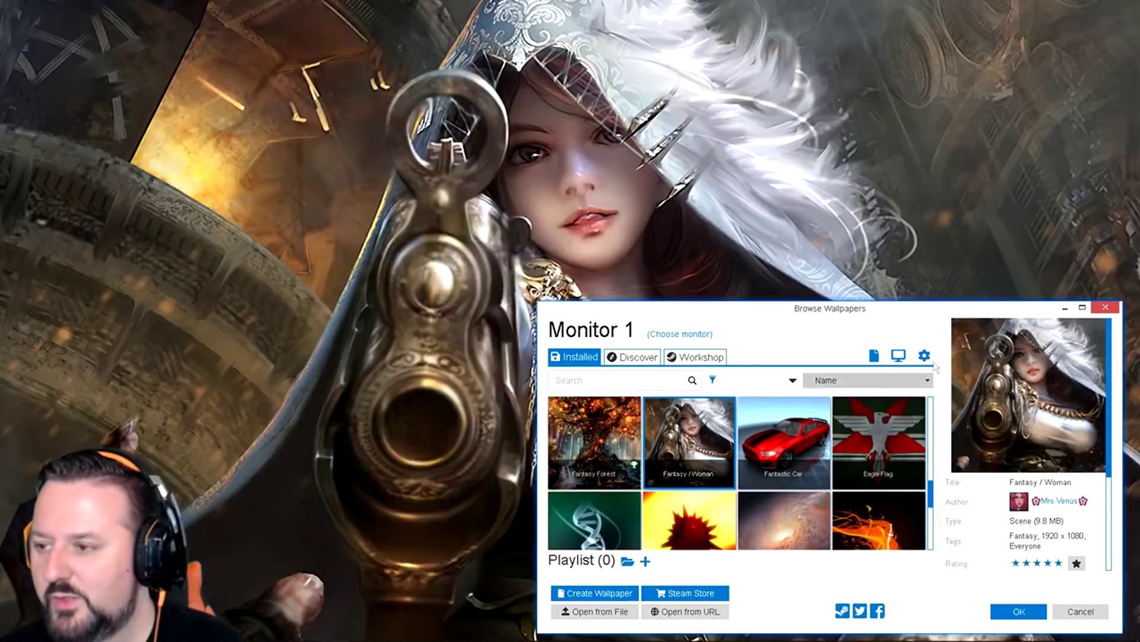
pyautogui.click(1066, 309)
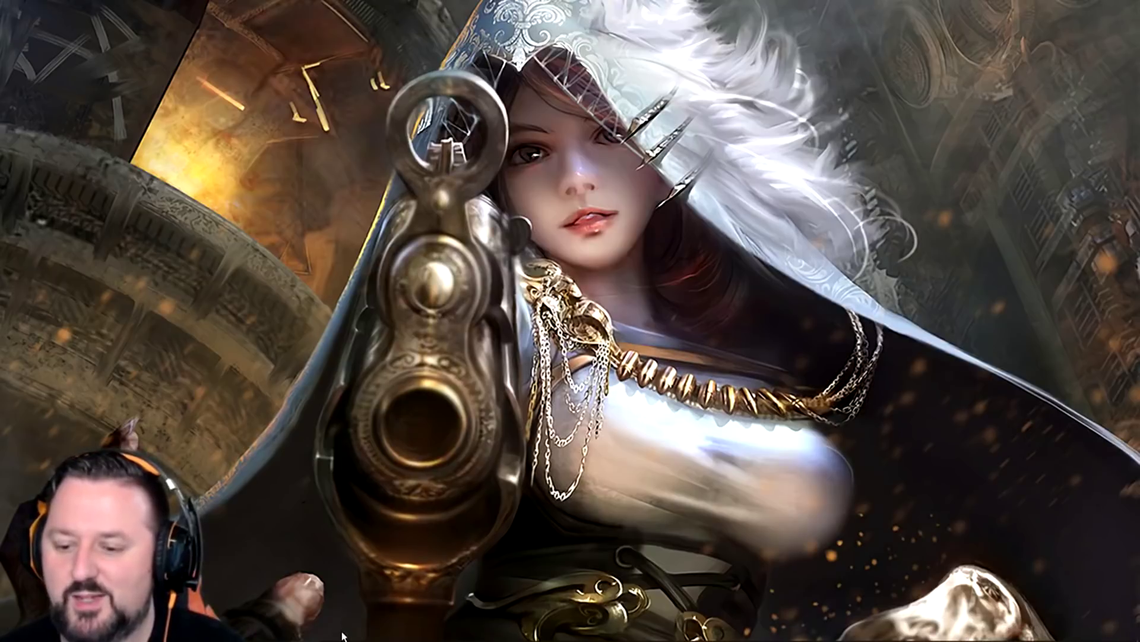
# - Switch the wallpaper to Dark souls Bonfire With Glow
pyautogui.click(334, 630)
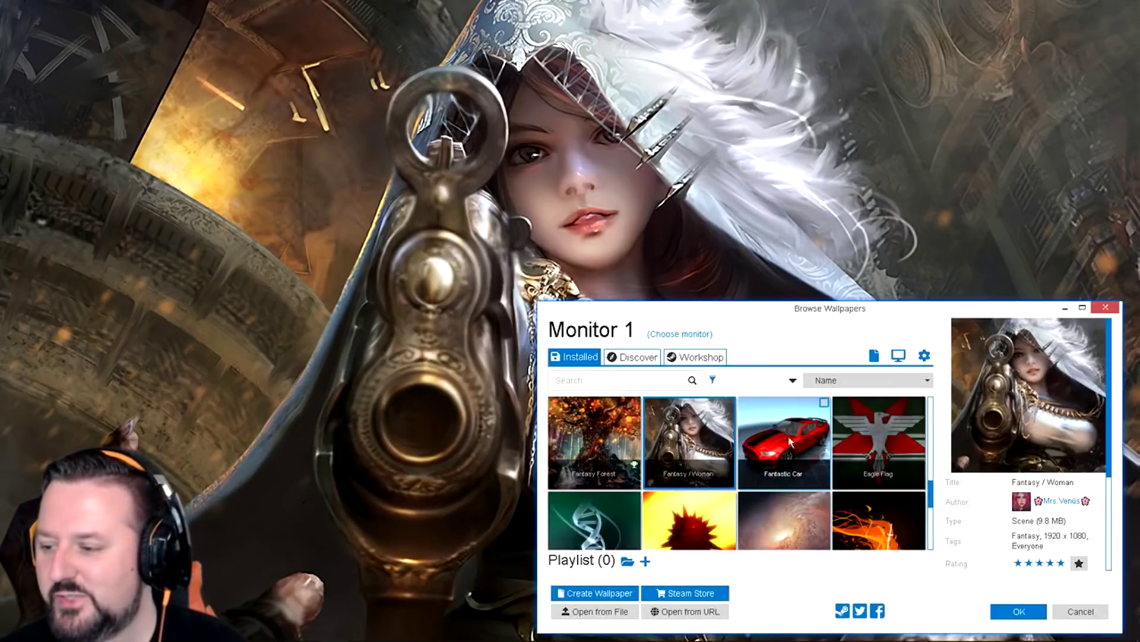
pyautogui.scroll(-1, 782, 453)
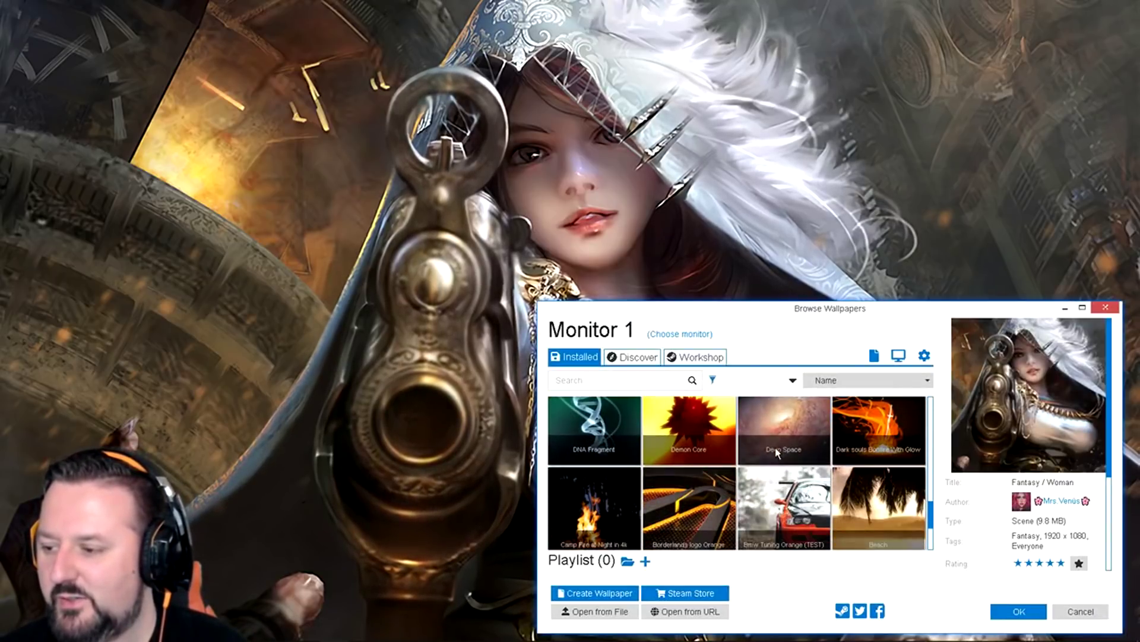
pyautogui.click(885, 423)
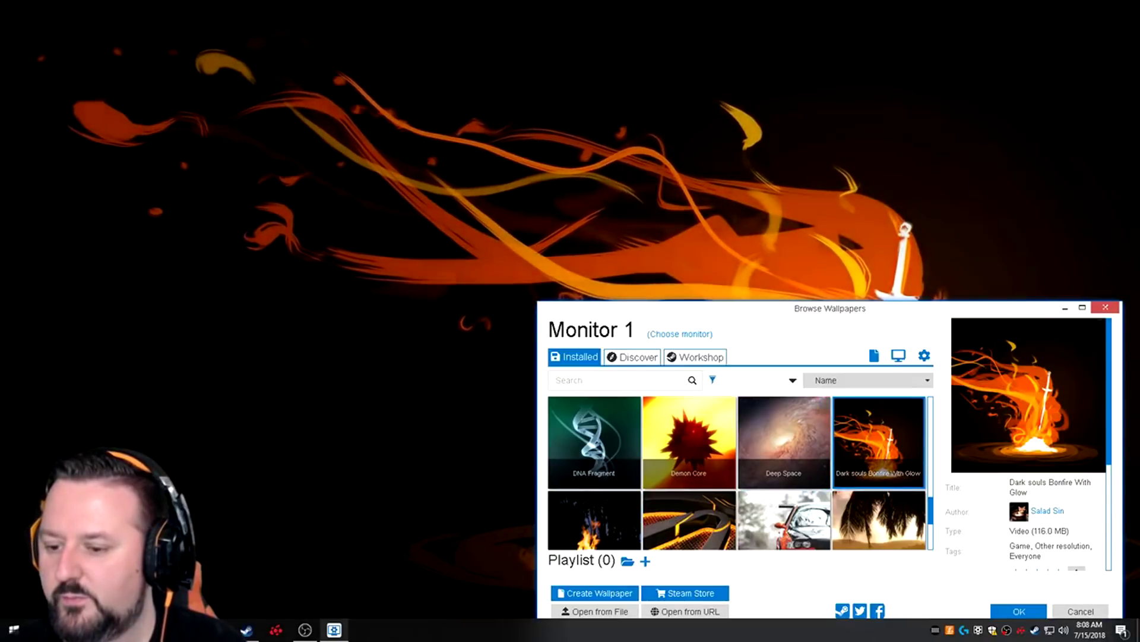
# - View the bonfire, then switch to Camp Fire at Night in 4k with volume at 0
pyautogui.click(337, 634)
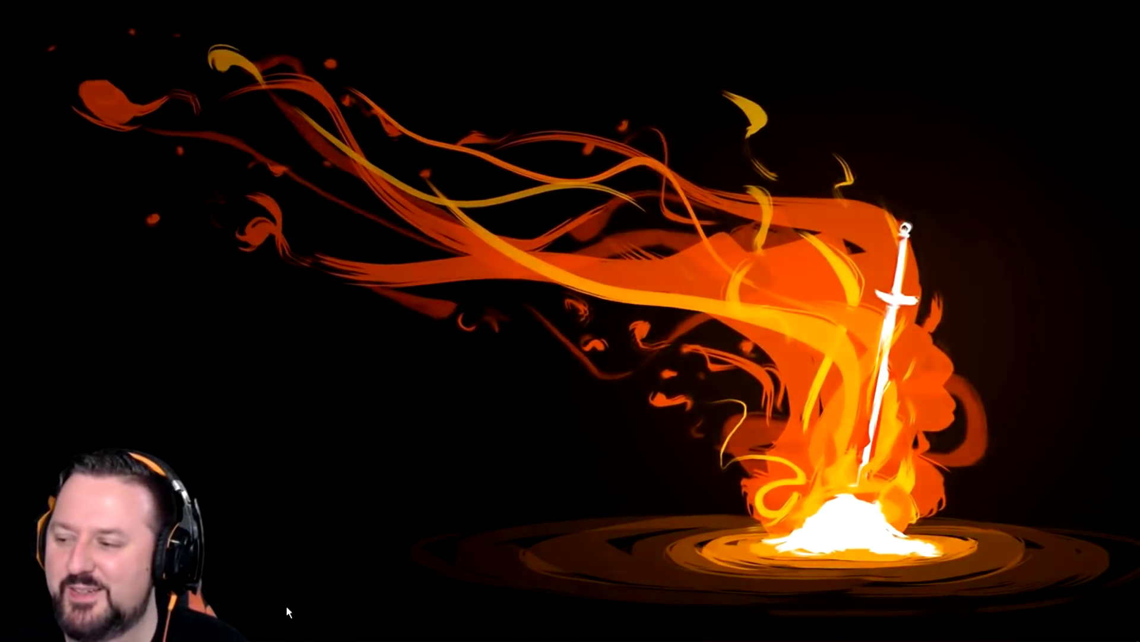
pyautogui.moveTo(286, 640)
pyautogui.click(336, 636)
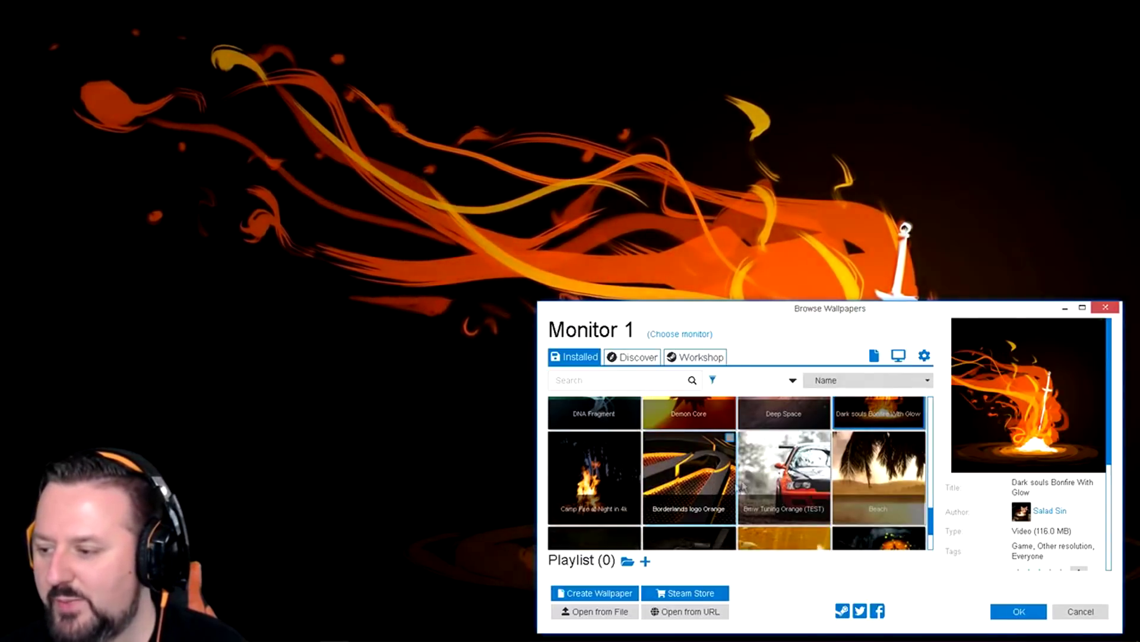
pyautogui.scroll(-1, 784, 478)
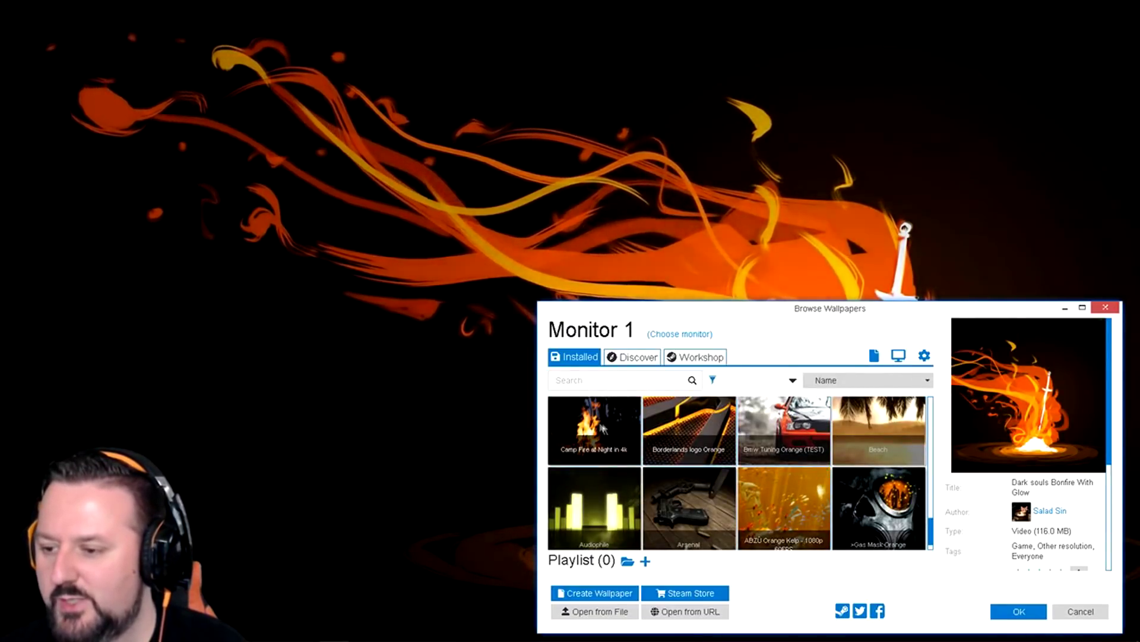
pyautogui.click(599, 426)
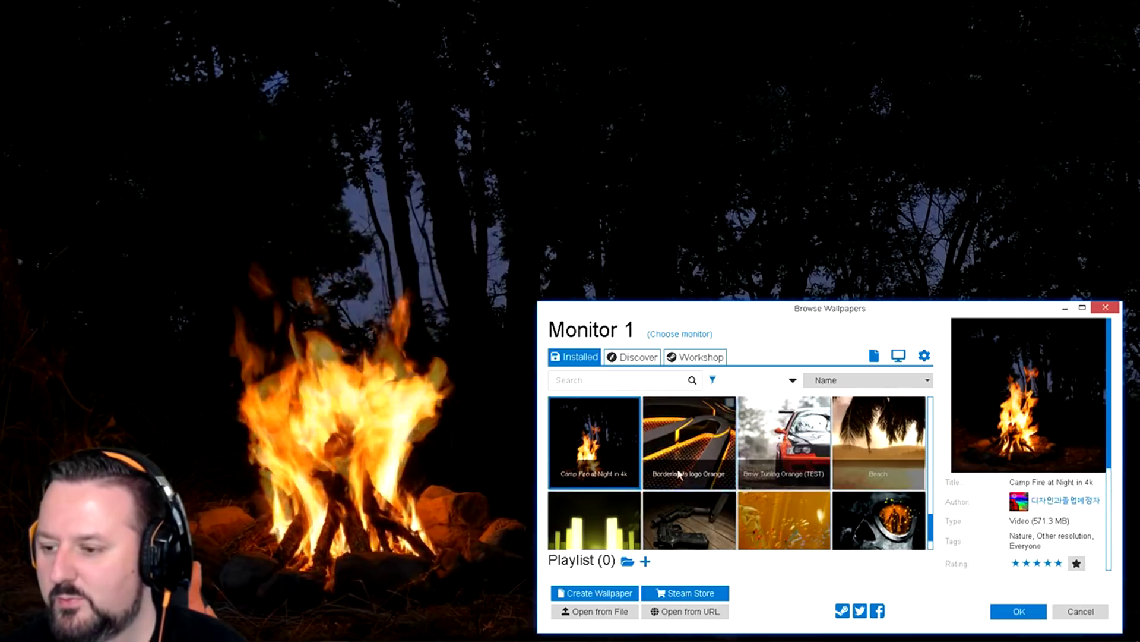
pyautogui.scroll(-1, 1013, 487)
pyautogui.moveTo(1054, 486); pyautogui.dragTo(998, 491)
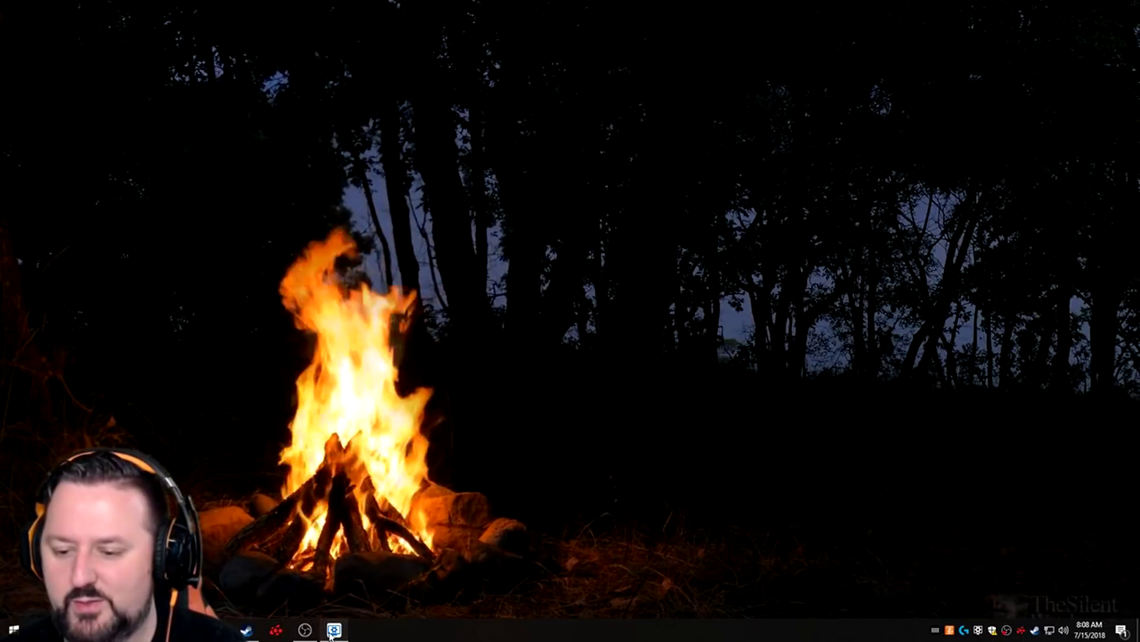
# - Switch the wallpaper to Gas Mask Orange, view it, then restore the browser
pyautogui.click(334, 630)
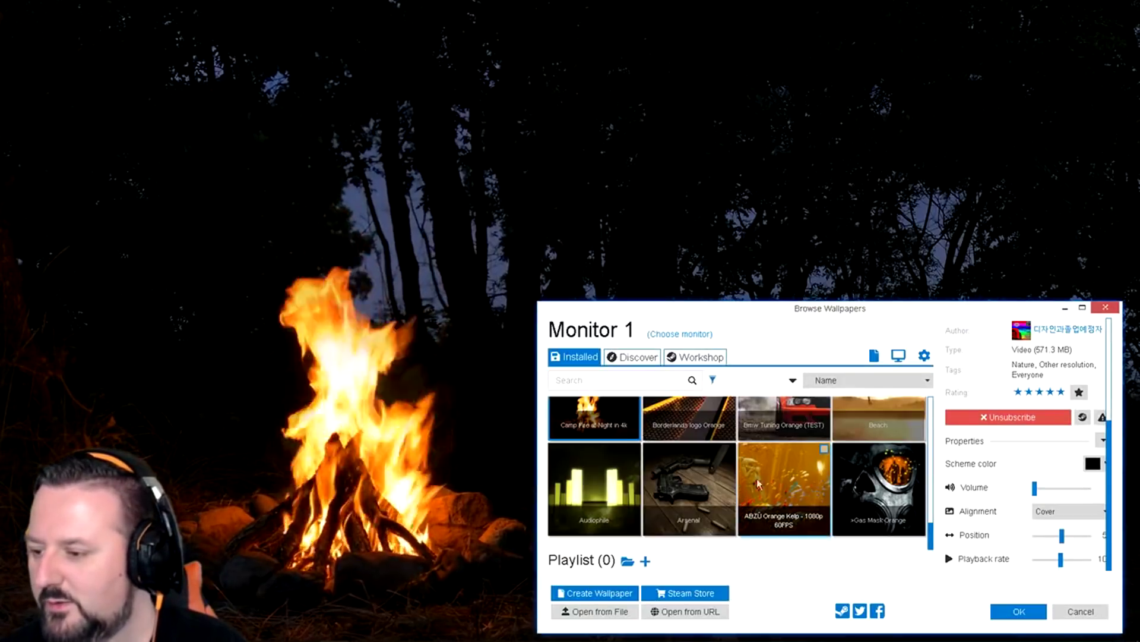
pyautogui.click(864, 475)
pyautogui.click(1065, 308)
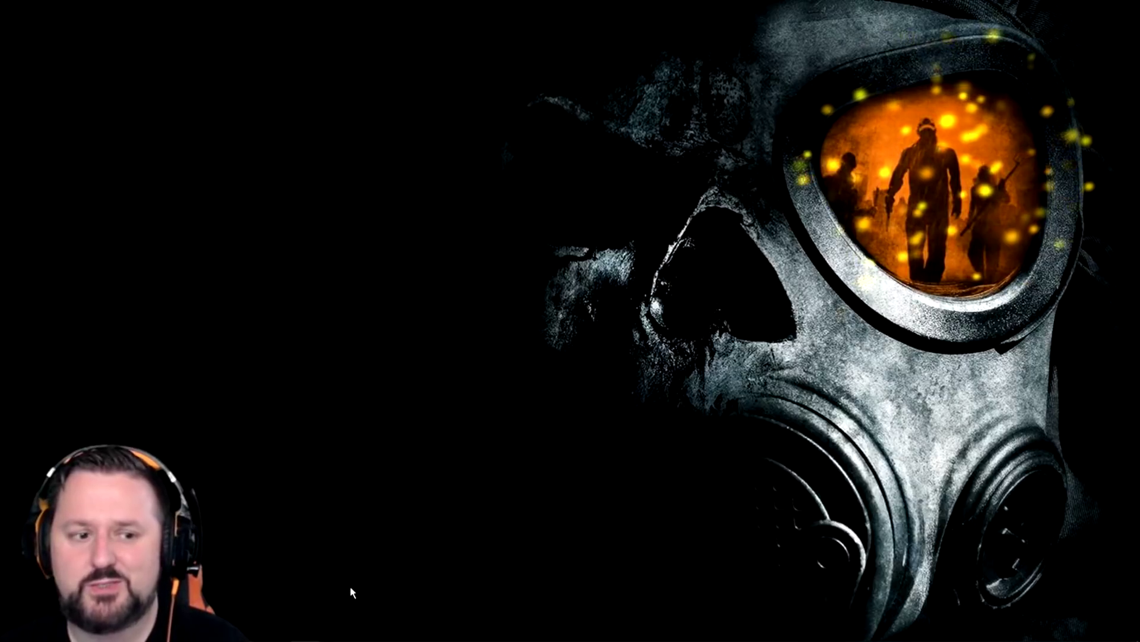
pyautogui.moveTo(302, 635)
pyautogui.click(334, 629)
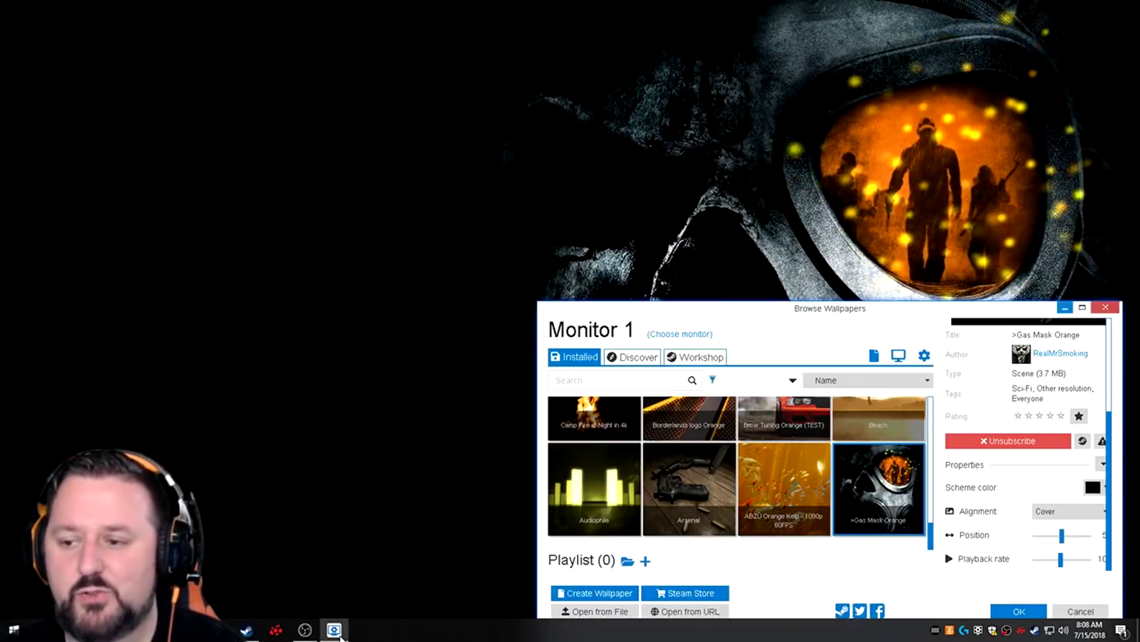
# - Subscribe to 'Game of Thrones - The Mother Of Dragons' from Discover and hide the browser
pyautogui.click(622, 359)
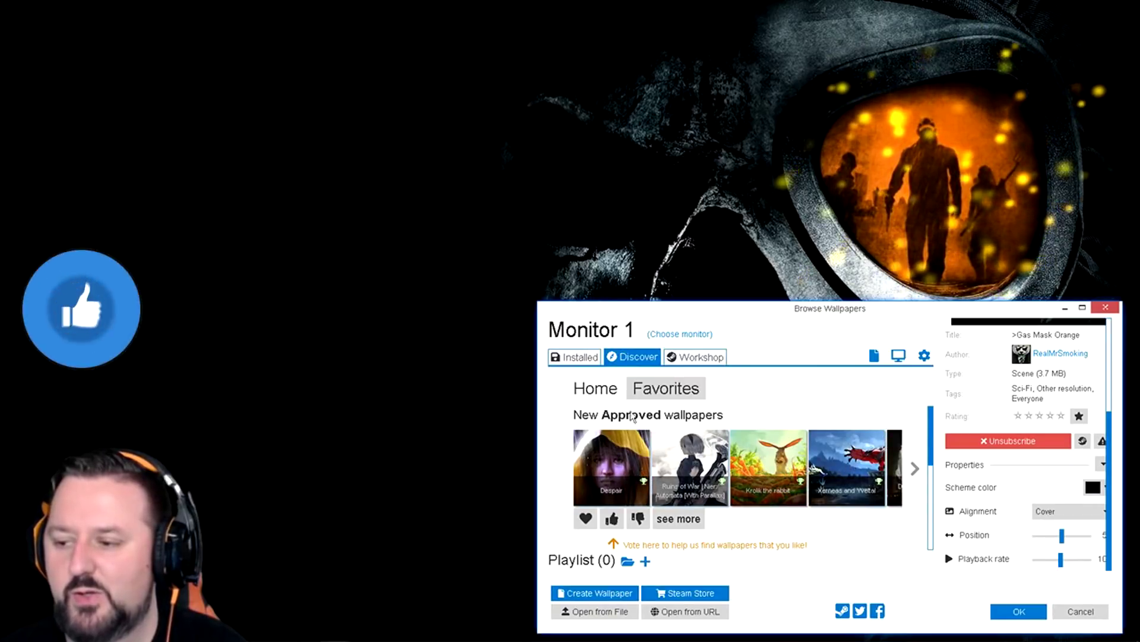
pyautogui.scroll(-2, 788, 450)
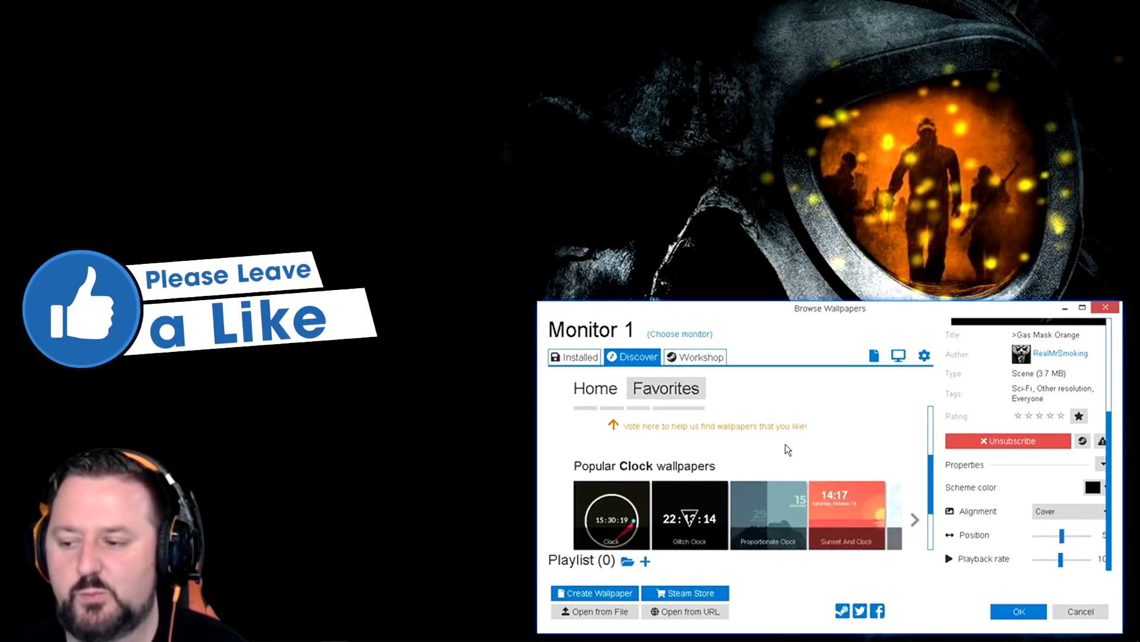
pyautogui.scroll(-3, 783, 445)
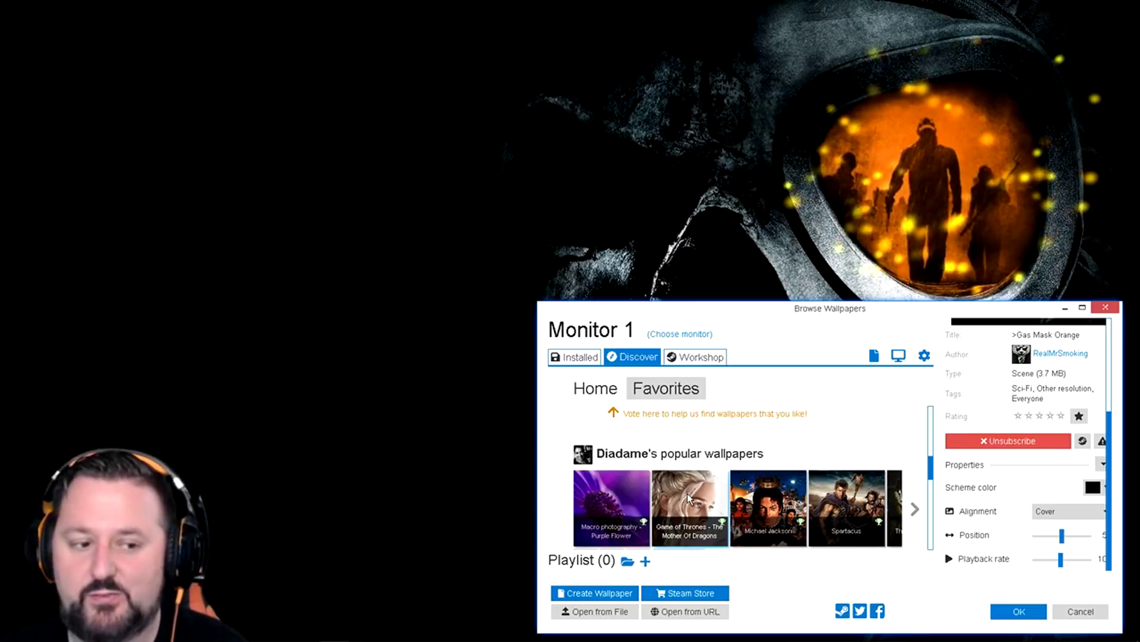
pyautogui.click(687, 493)
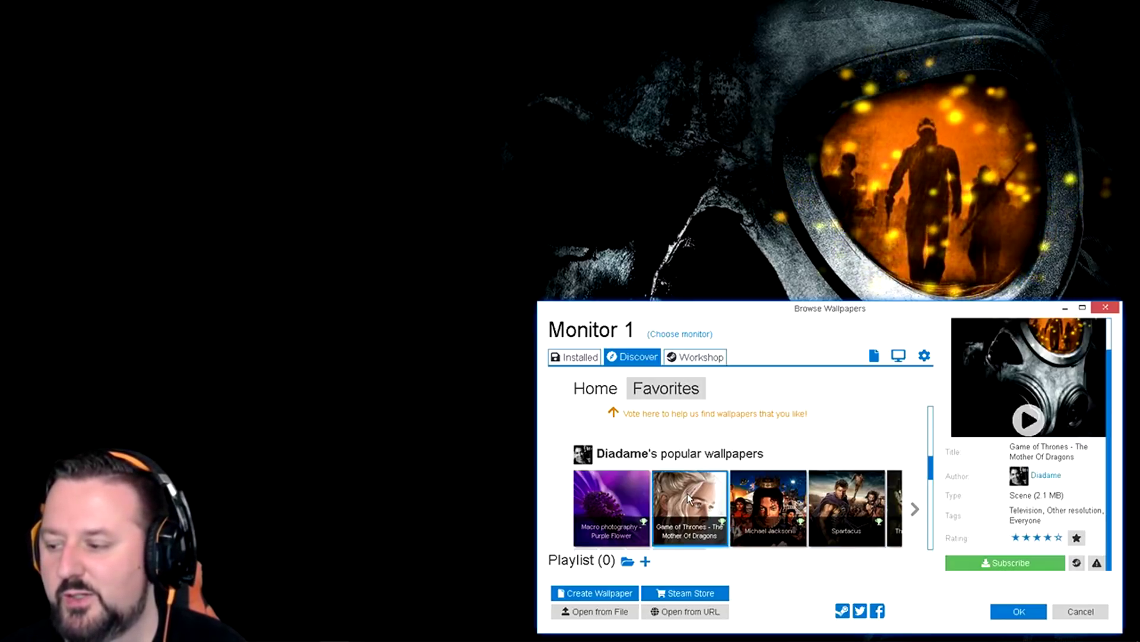
pyautogui.scroll(-1, 1113, 478)
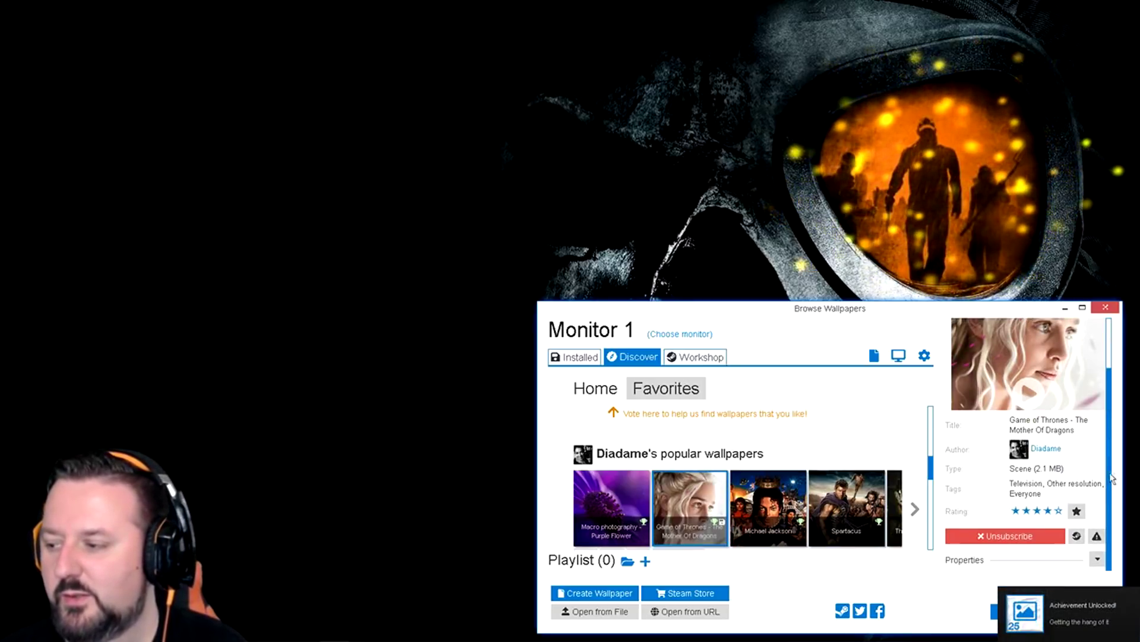
pyautogui.scroll(-4, 1051, 469)
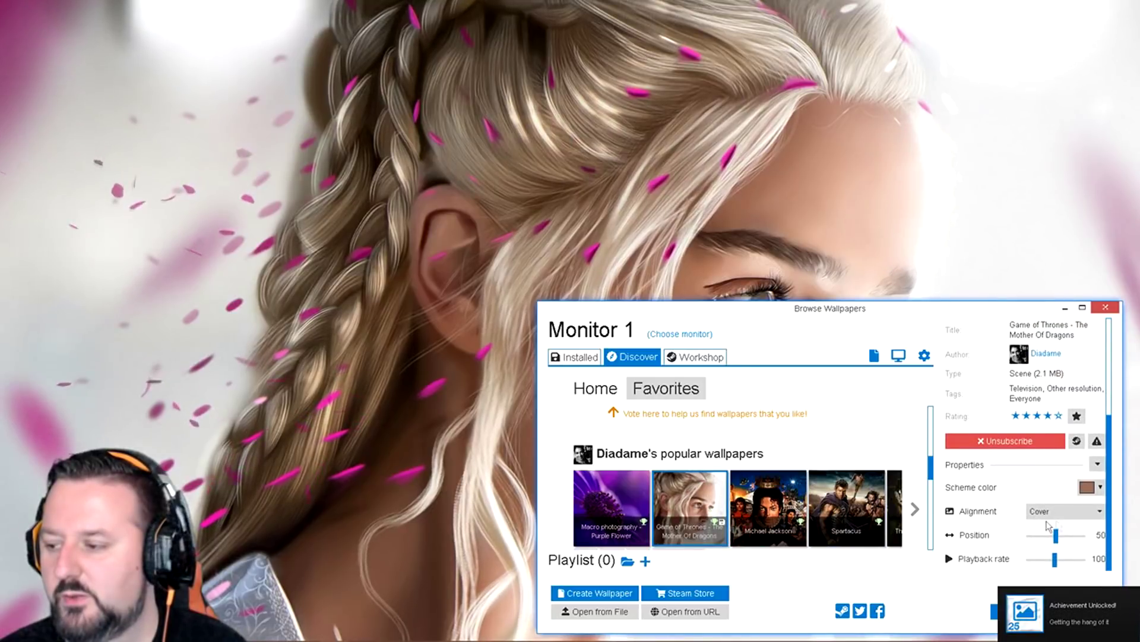
pyautogui.click(1064, 310)
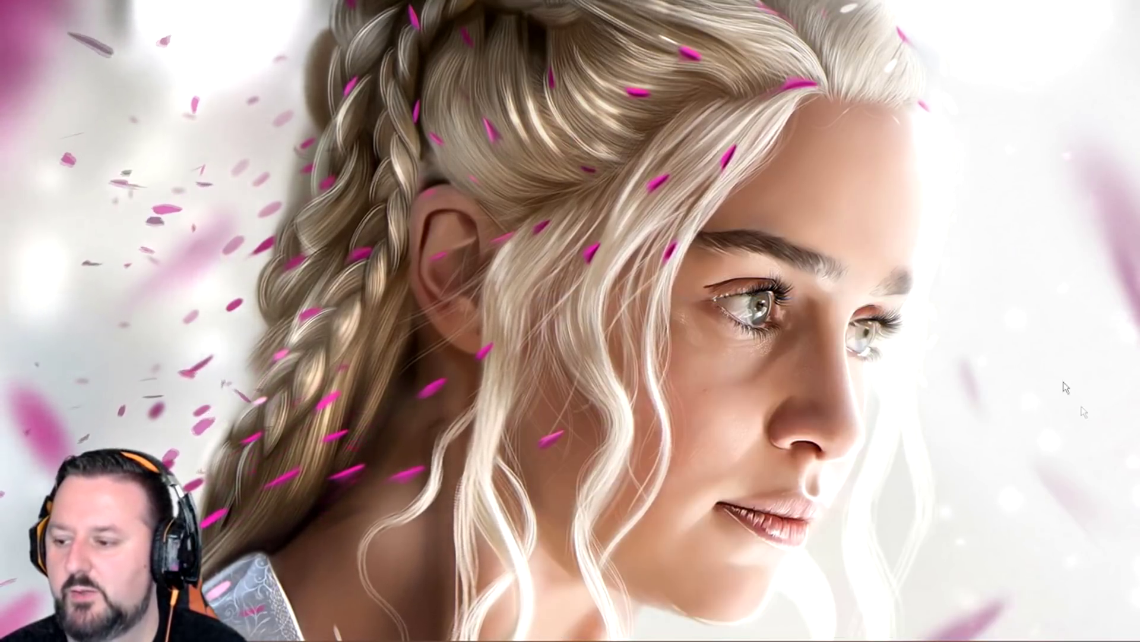